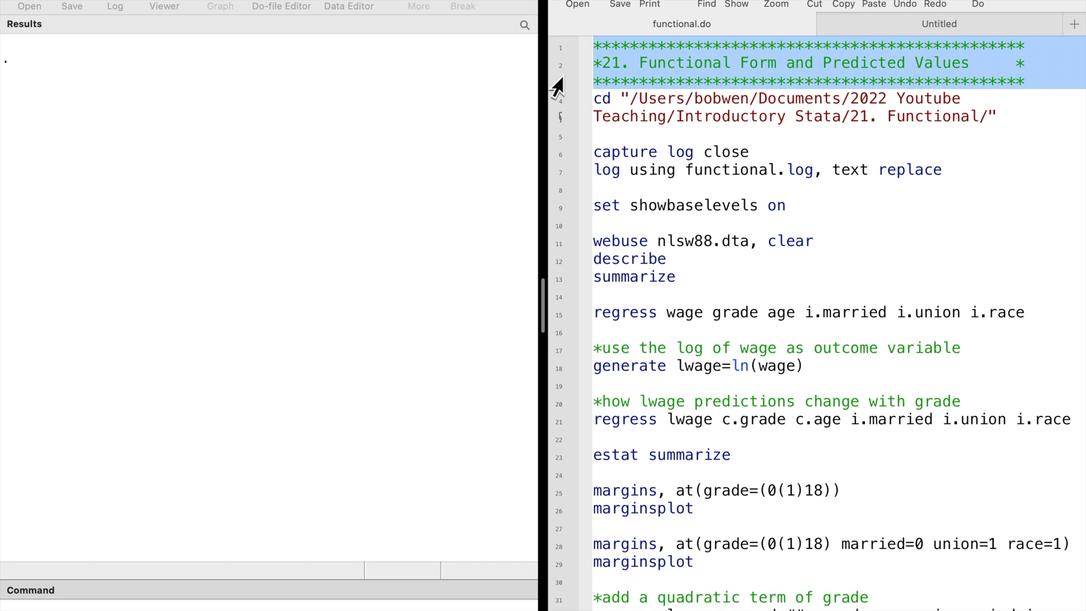
Run the do-file's setup lines: set the working directory, open the log, and turn on base levels
{"action": "left_click", "coordinate": [558, 104]}
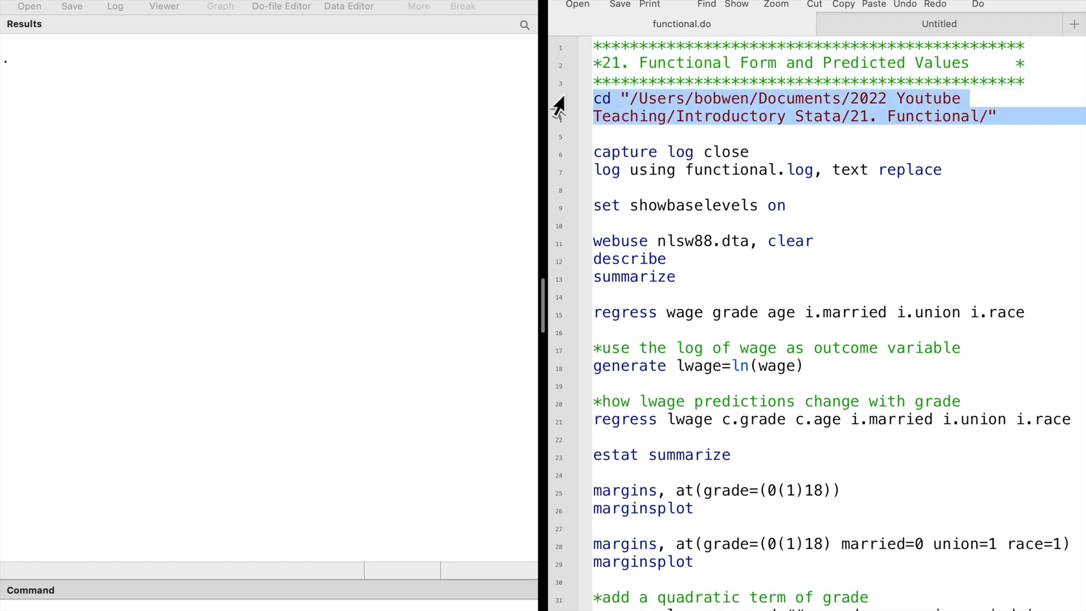
{"action": "key", "text": "super+shift+d"}
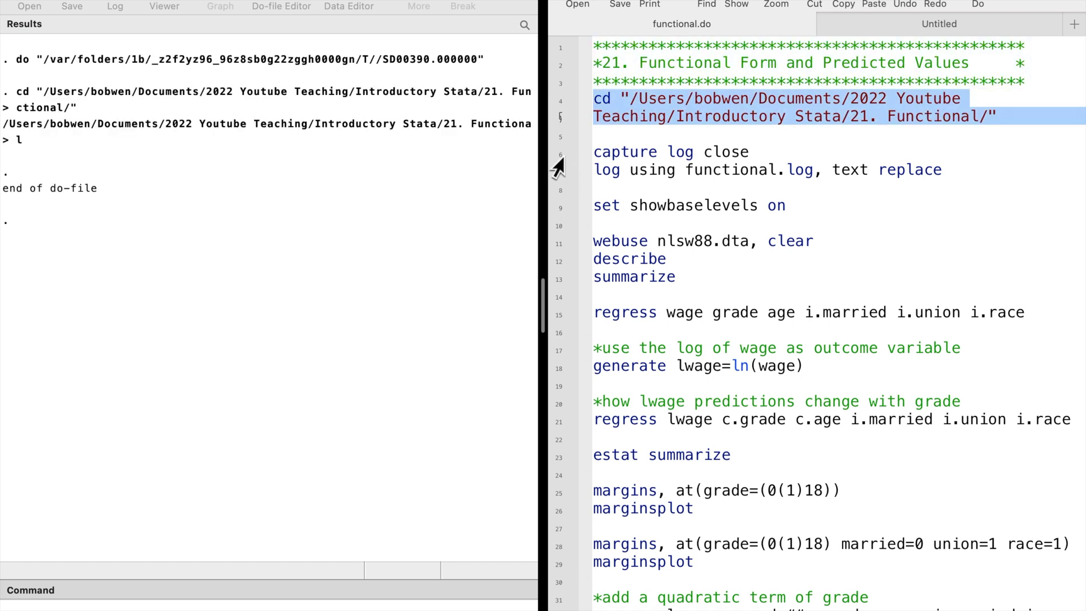
{"action": "left_click_drag", "start_coordinate": [554, 156], "coordinate": [552, 181]}
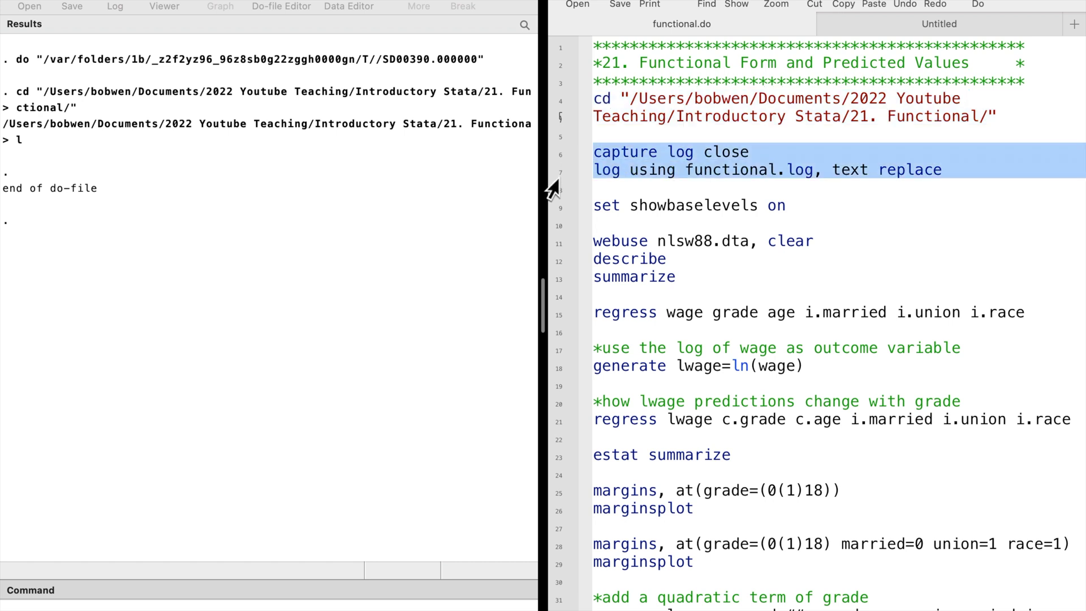
{"action": "key", "text": "super+shift+d"}
{"action": "left_click", "coordinate": [555, 215]}
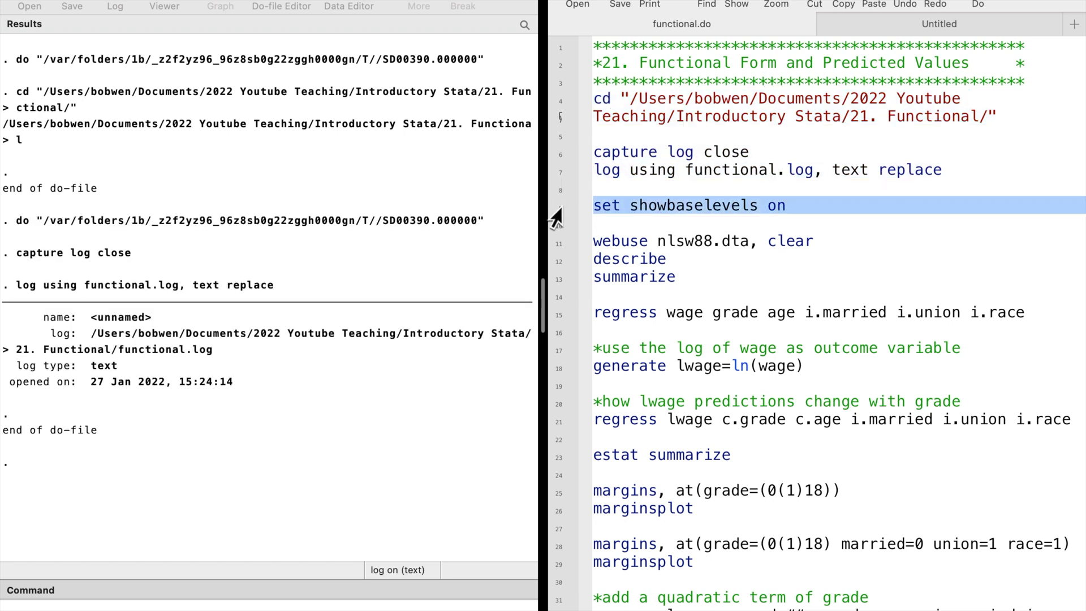
{"action": "key", "text": "super+shift+d"}
Load, describe and summarize nlsw88, then regress wage on grade, age, married, union and race
{"action": "left_click_drag", "start_coordinate": [554, 243], "coordinate": [555, 280]}
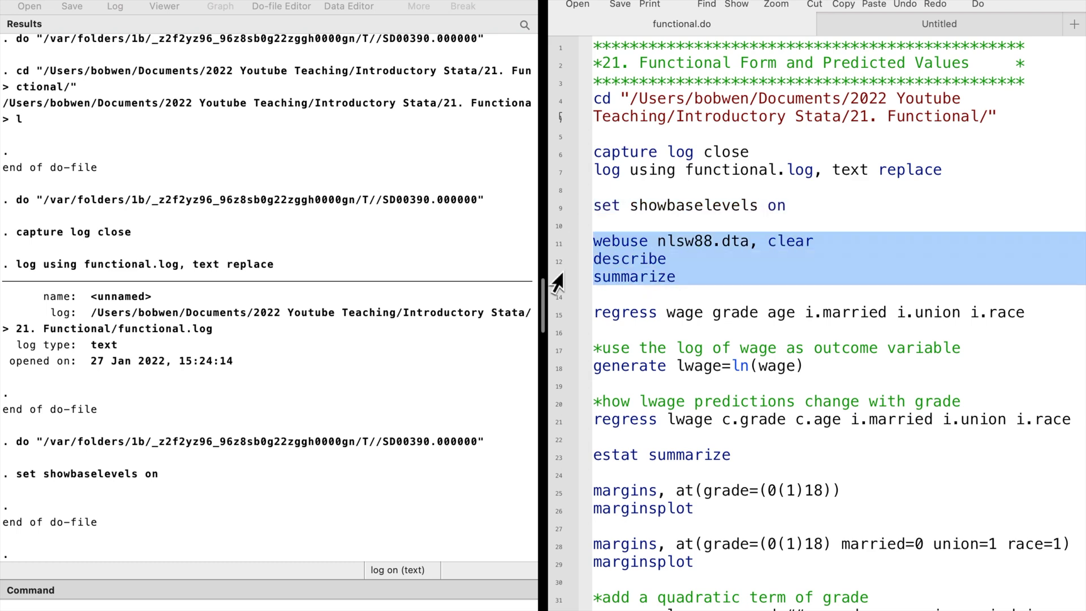
{"action": "key", "text": "super+shift+d"}
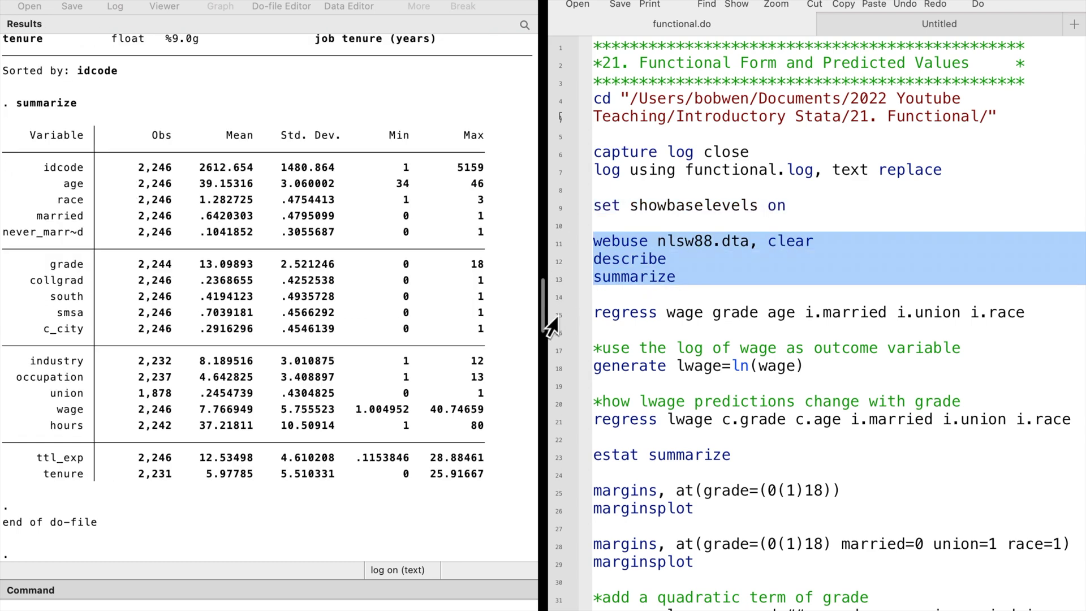
{"action": "left_click", "coordinate": [552, 315]}
{"action": "key", "text": "super+shift+d"}
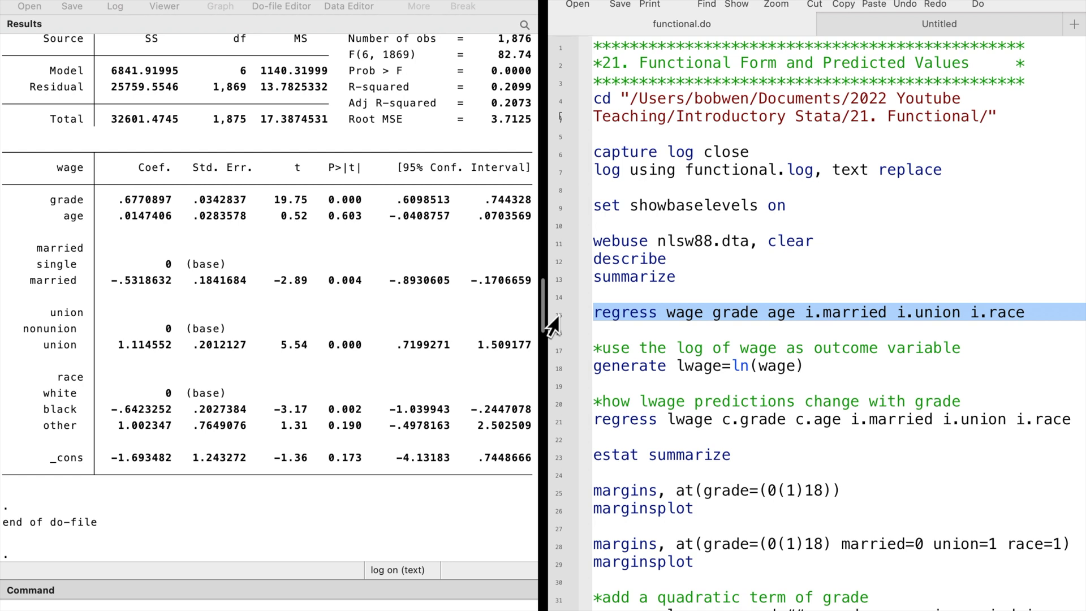
Execute generate lwage=ln(wage) to create the log-wage variable
{"action": "left_click", "coordinate": [555, 351]}
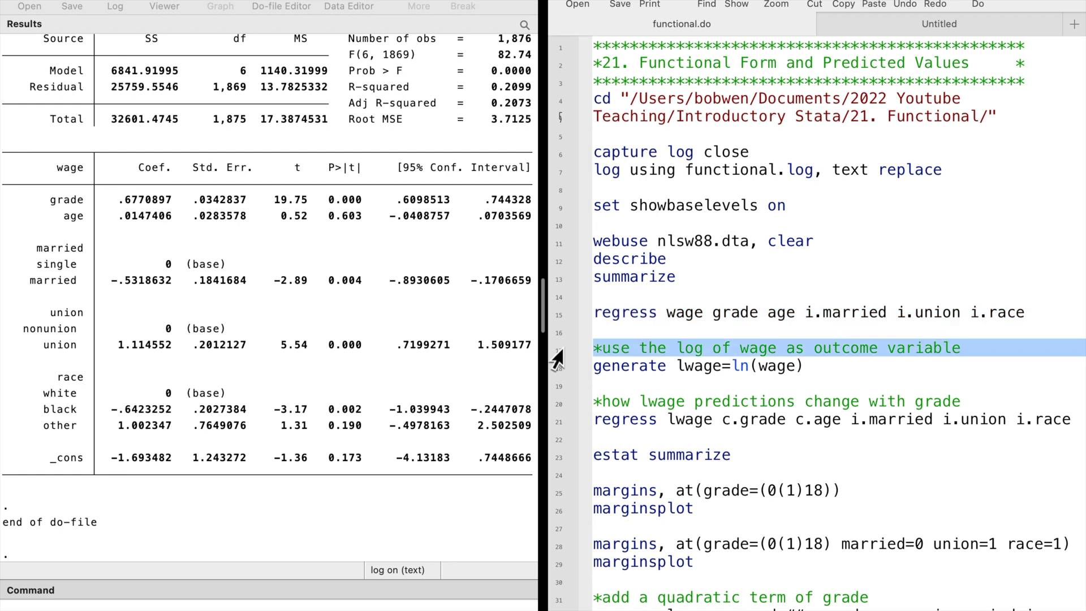
{"action": "left_click", "coordinate": [555, 368]}
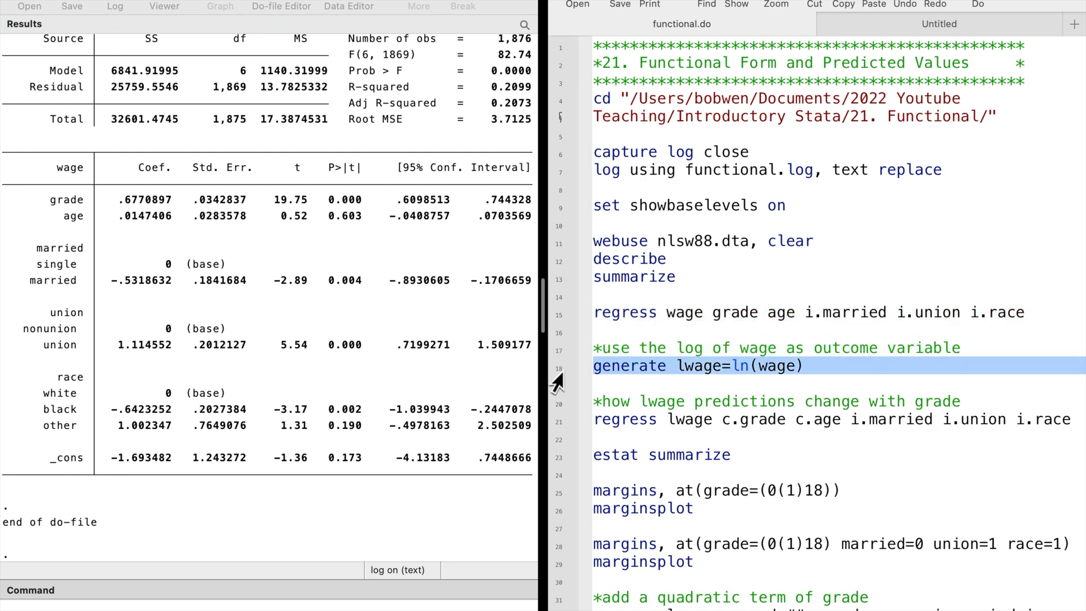
{"action": "key", "text": "super+shift+d"}
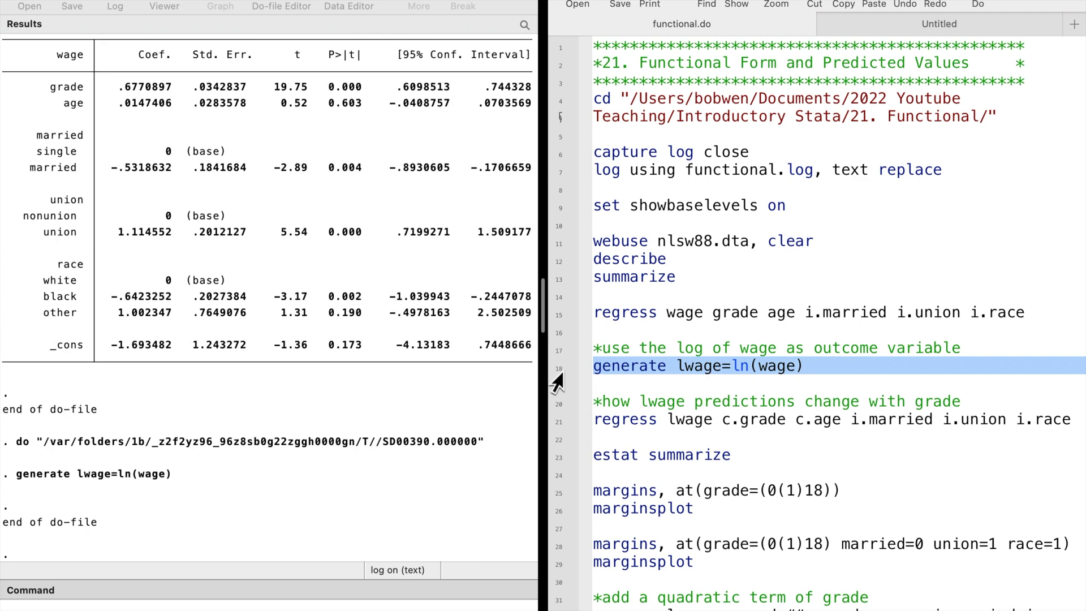
{"action": "left_click", "coordinate": [554, 405]}
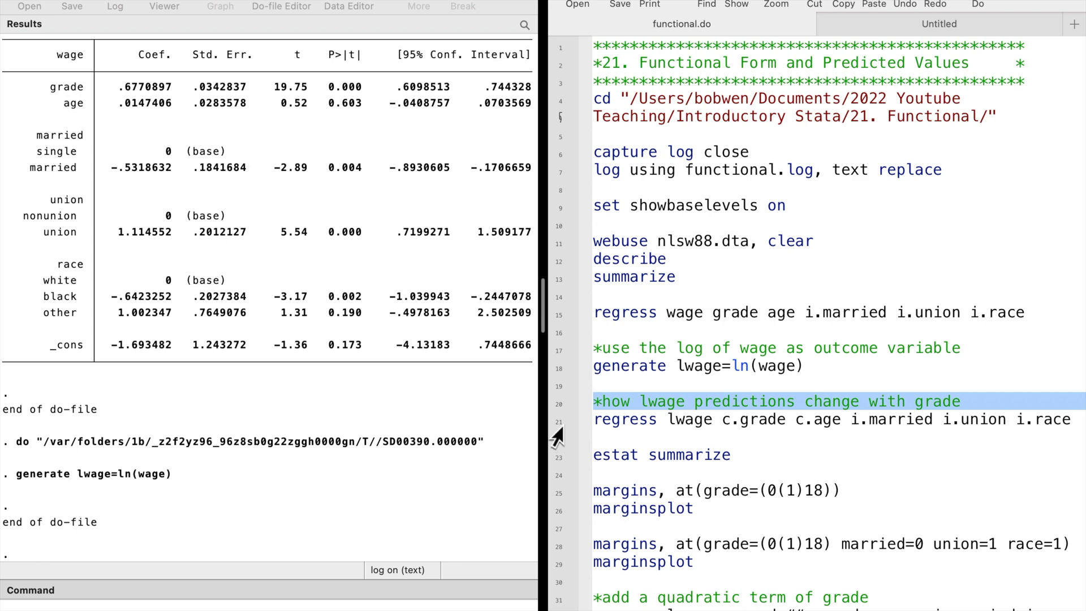
Regress lwage on grade, age, married, union and race (R-squared 0.2405)
{"action": "left_click", "coordinate": [555, 429]}
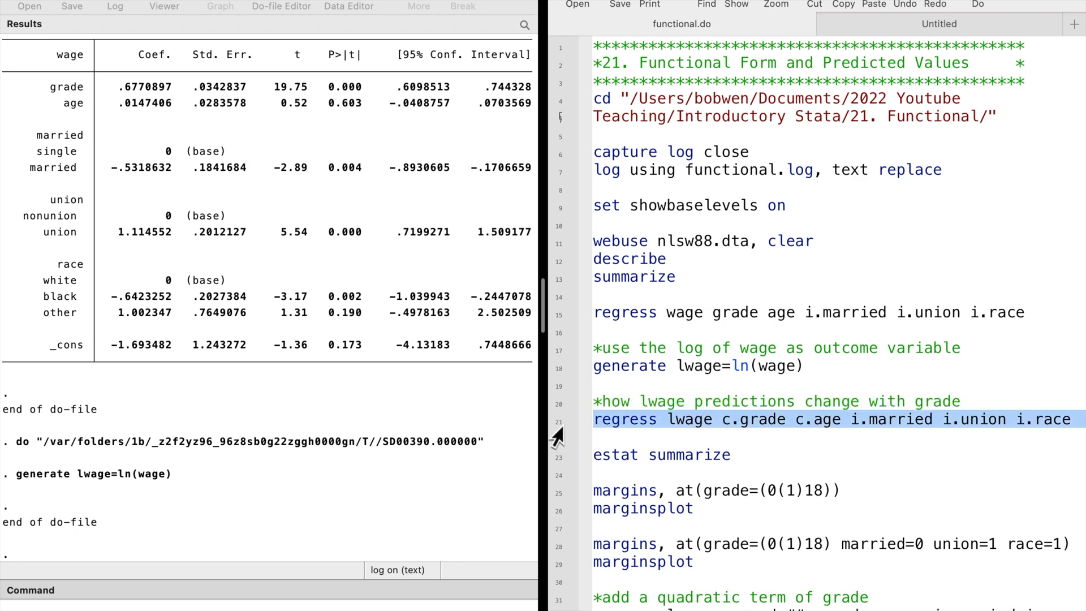
{"action": "key", "text": "super+shift+d"}
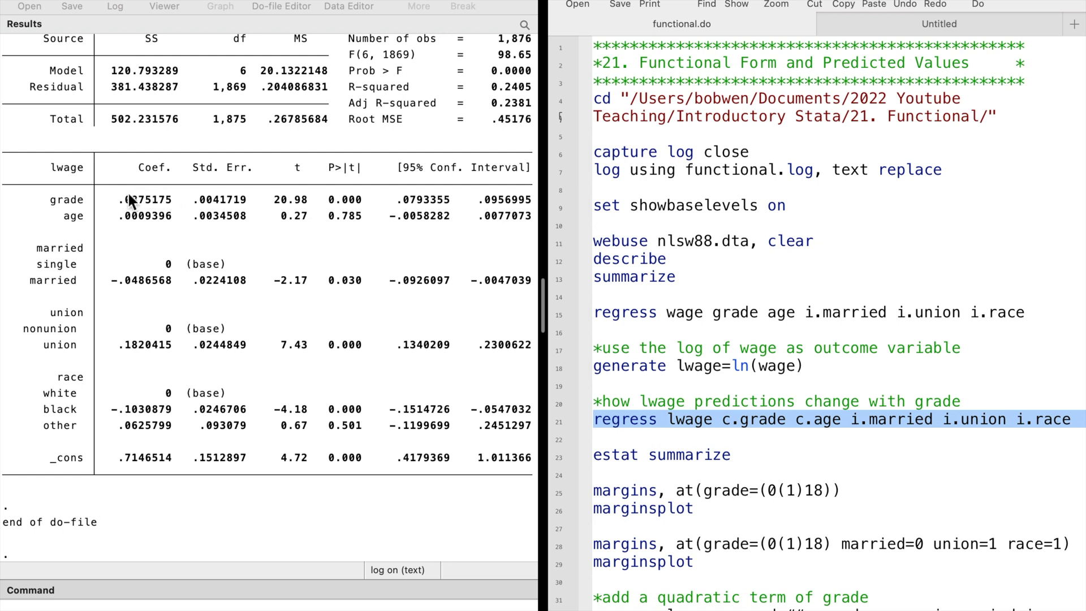
{"action": "left_click", "coordinate": [550, 458]}
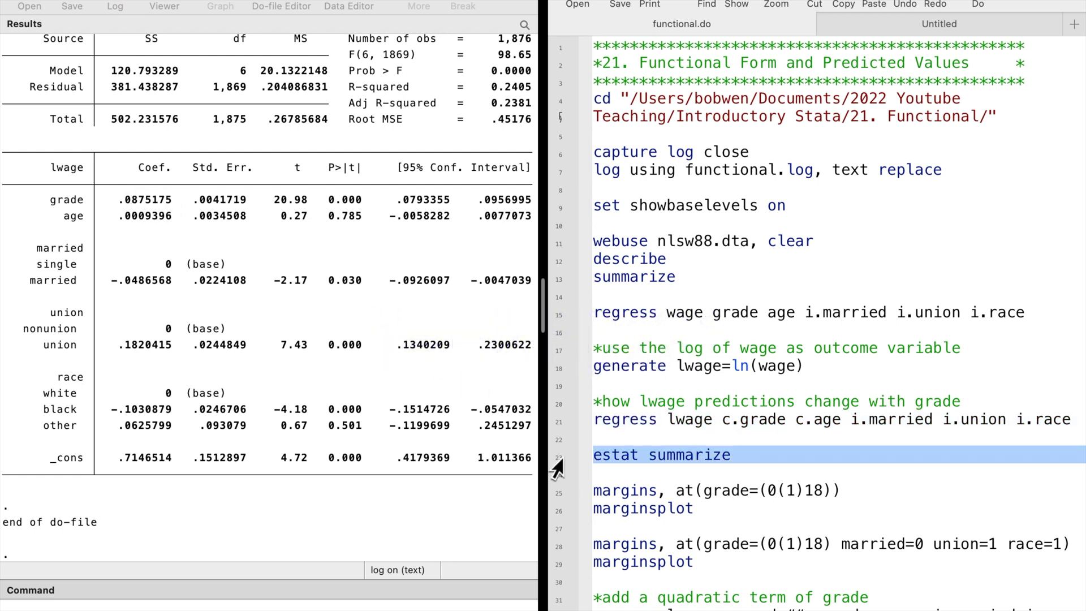
Run estat summarize to show estimation-sample statistics for the lwage regression
{"action": "key", "text": "super+shift+d"}
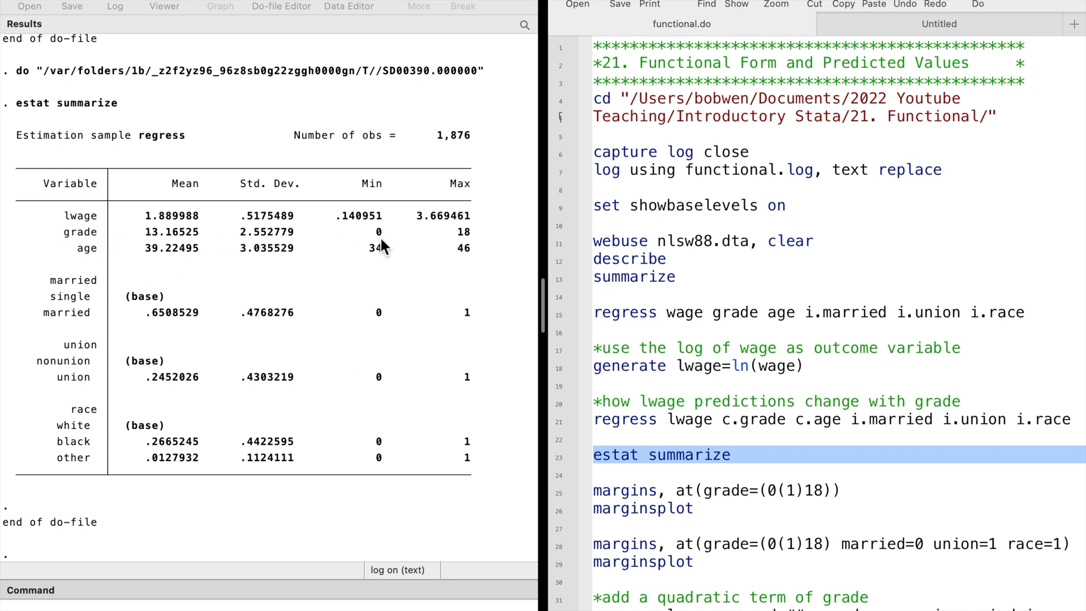
{"action": "left_click", "coordinate": [557, 496]}
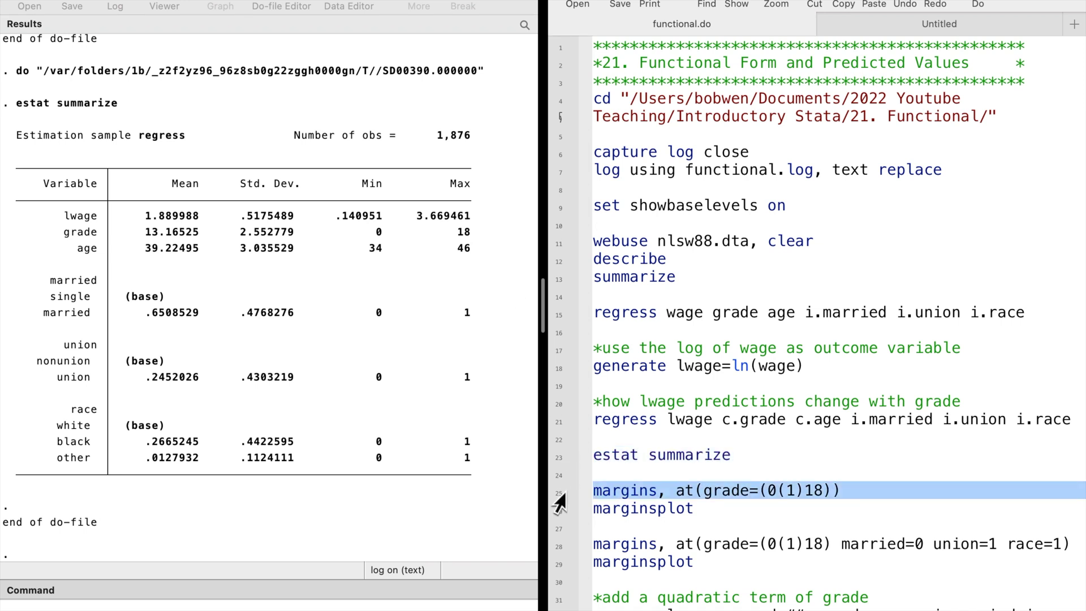
Compute margins at grade=(0(1)18) and draw the marginsplot of predicted log wage
{"action": "key", "text": "super+shift+d"}
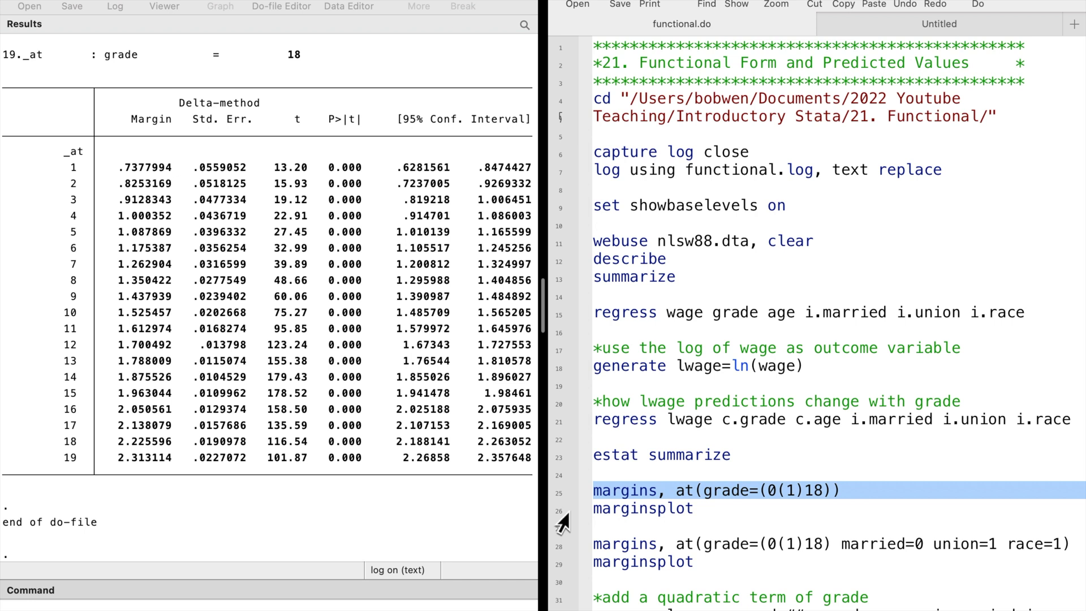
{"action": "left_click", "coordinate": [554, 511]}
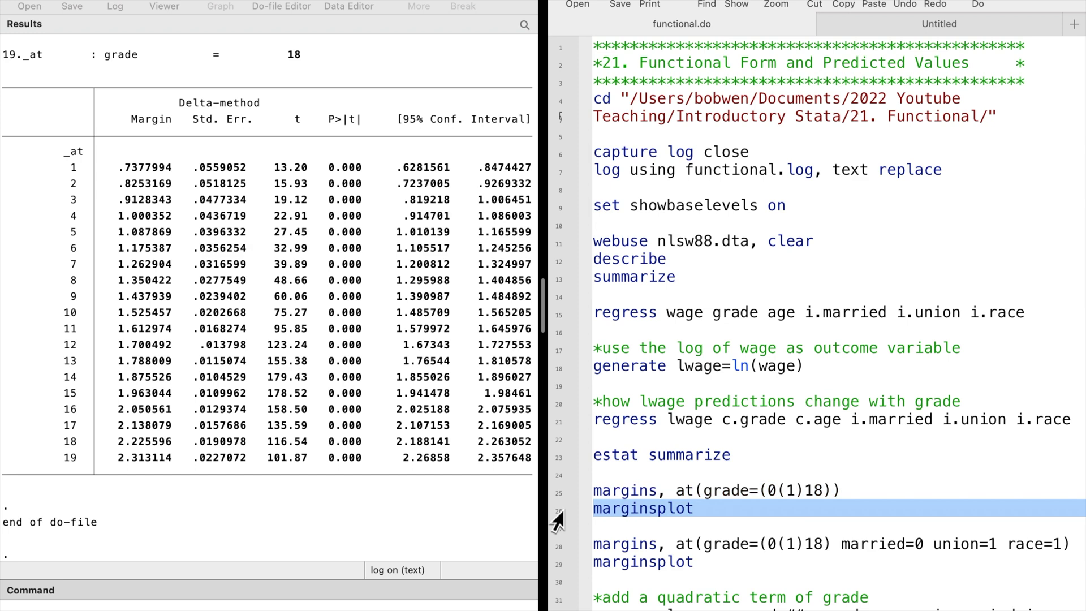
{"action": "key", "text": "super+shift+d"}
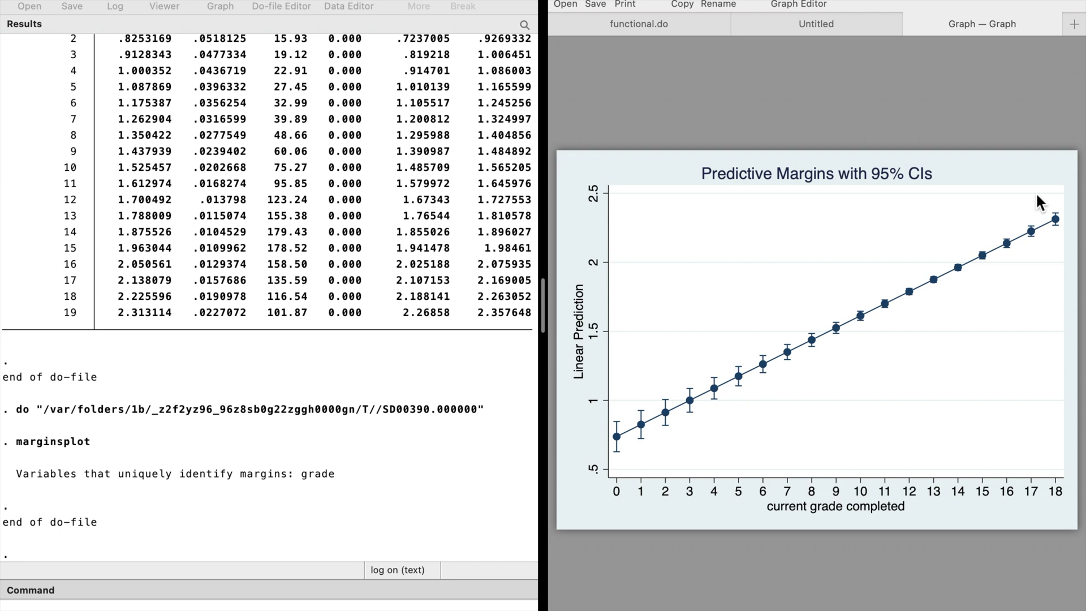
{"action": "left_click", "coordinate": [662, 23]}
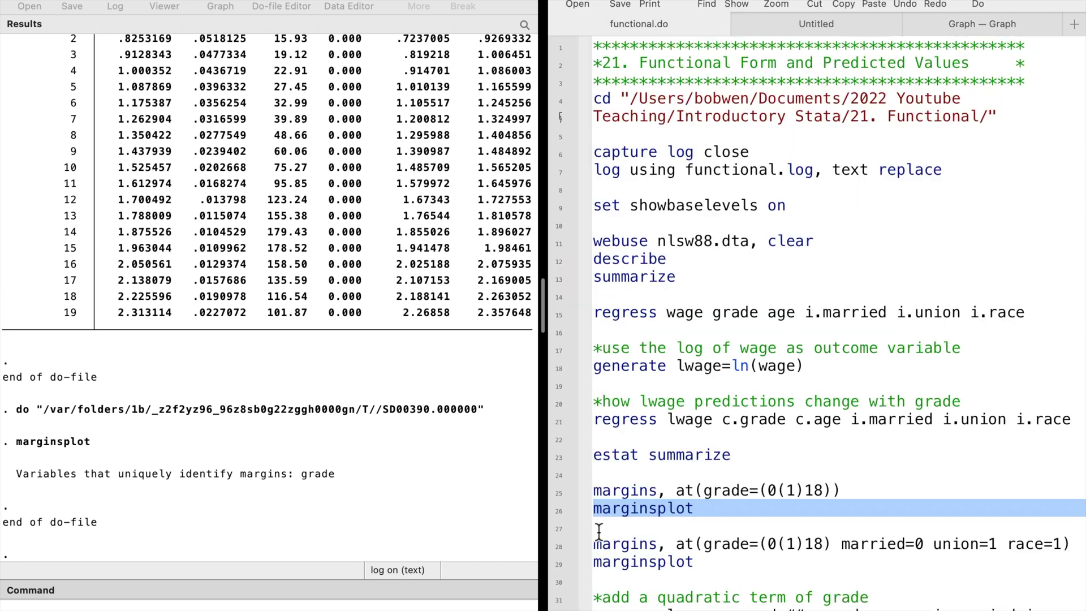
Compute and plot grade margins at married=0, union=1, race=1
{"action": "left_click", "coordinate": [557, 547]}
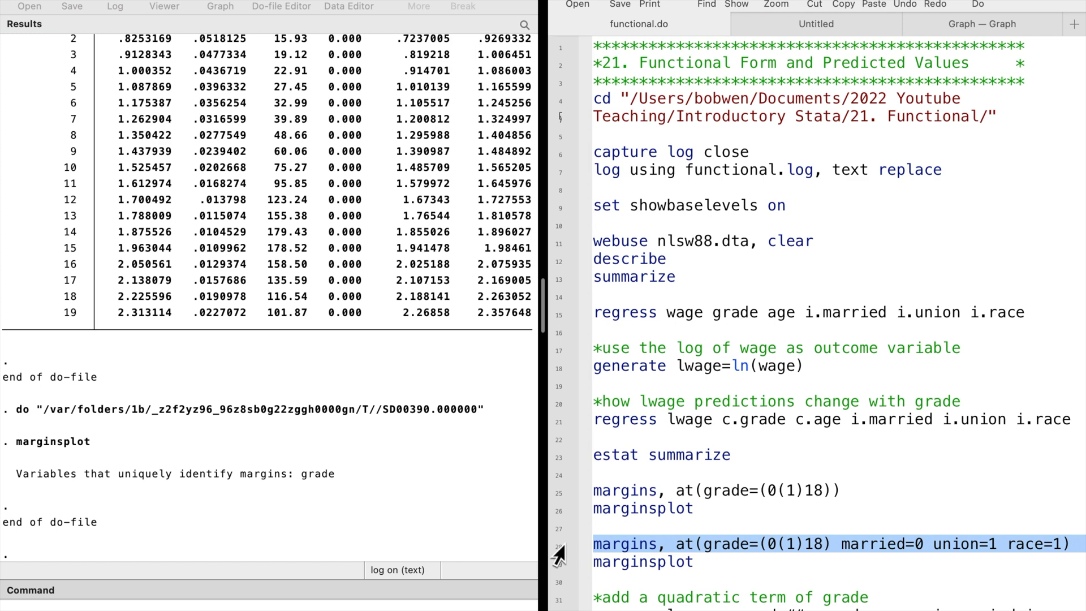
{"action": "key", "text": "super+shift+d"}
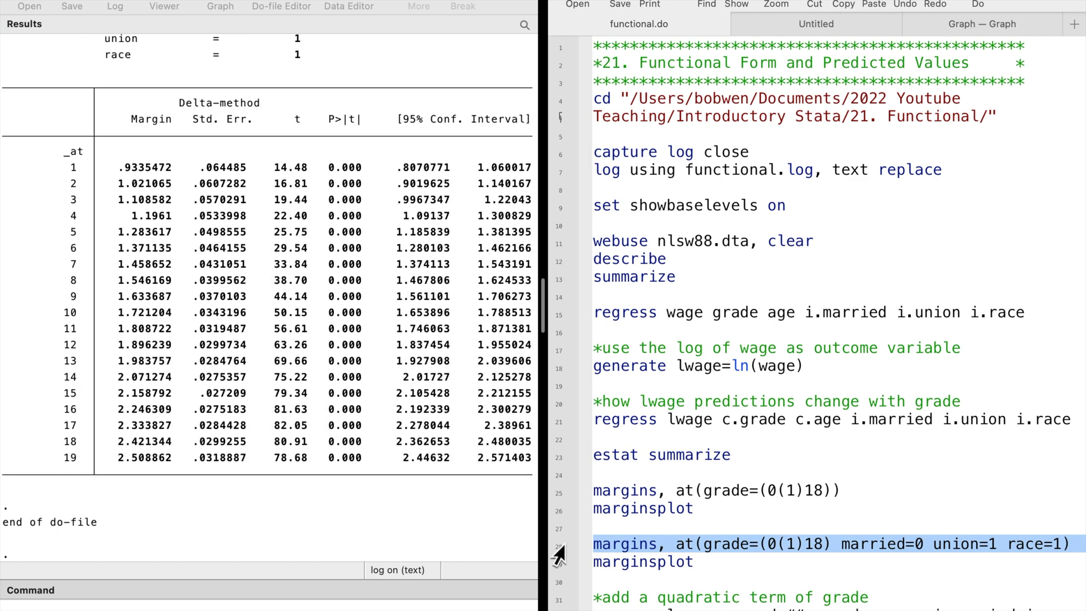
{"action": "left_click", "coordinate": [554, 563]}
{"action": "key", "text": "super+shift+d"}
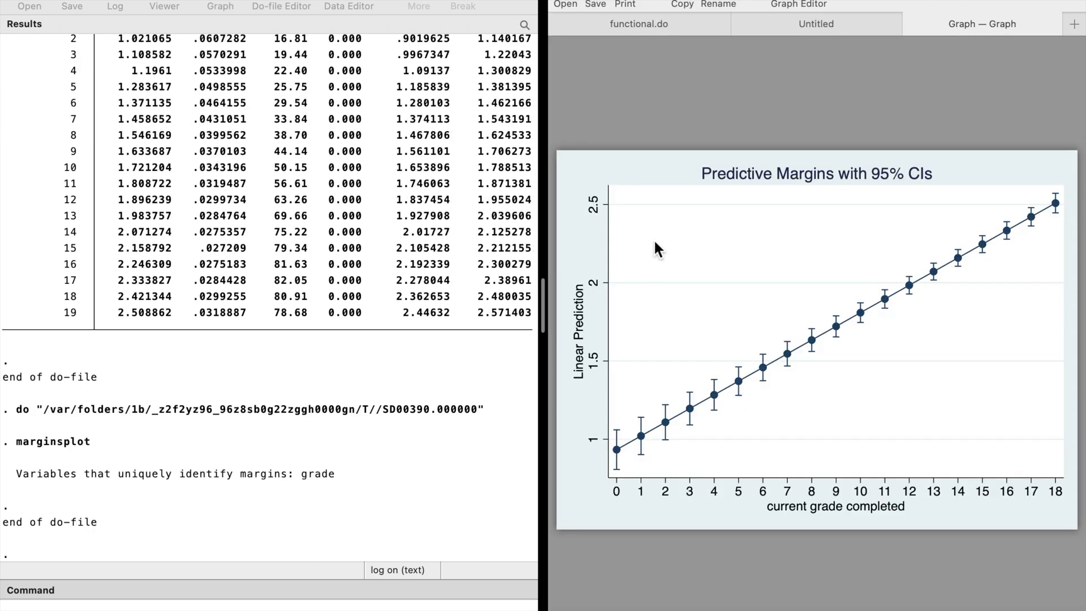
Run regress lwage with c.grade##c.grade plus age, married, union and race
{"action": "left_click", "coordinate": [659, 23]}
{"action": "scroll", "coordinate": [661, 407], "scroll_direction": "down", "scroll_amount": 2}
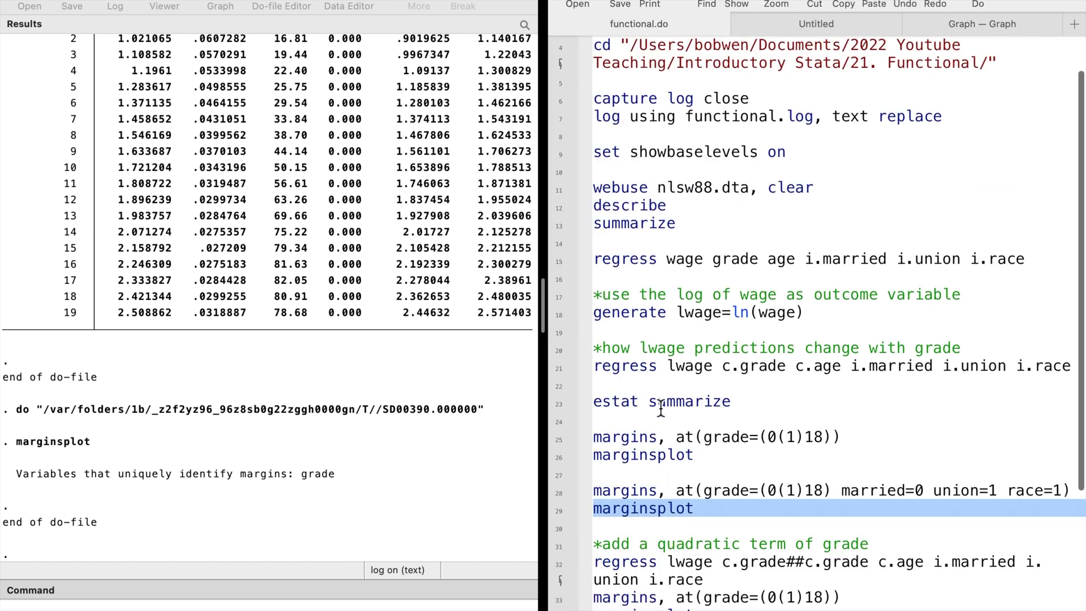
{"action": "scroll", "coordinate": [661, 407], "scroll_direction": "down", "scroll_amount": 2}
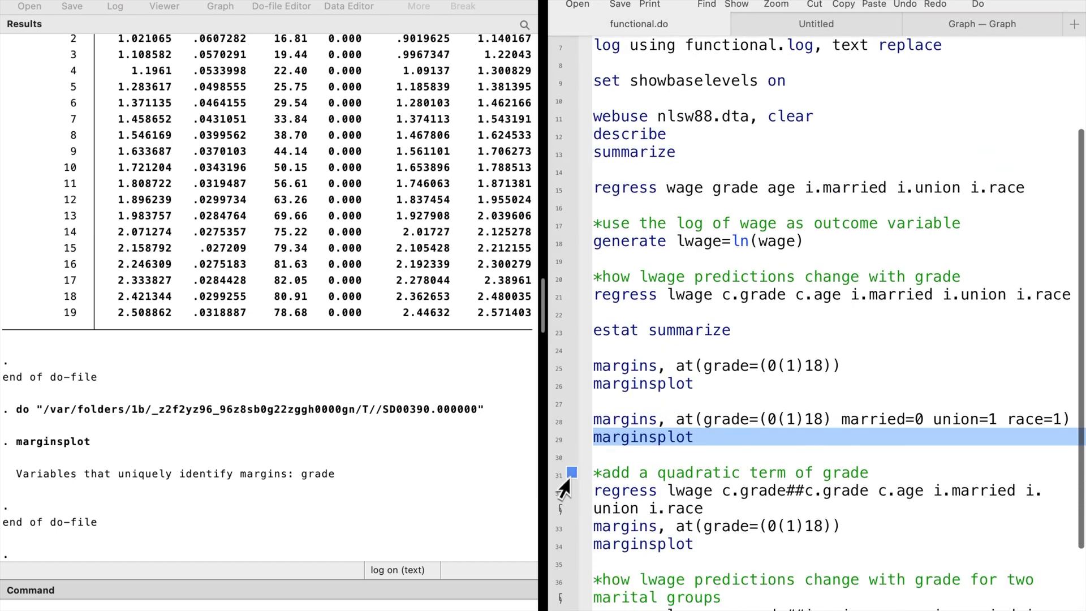
{"action": "left_click", "coordinate": [561, 476]}
{"action": "scroll", "coordinate": [659, 439], "scroll_direction": "down", "scroll_amount": 2}
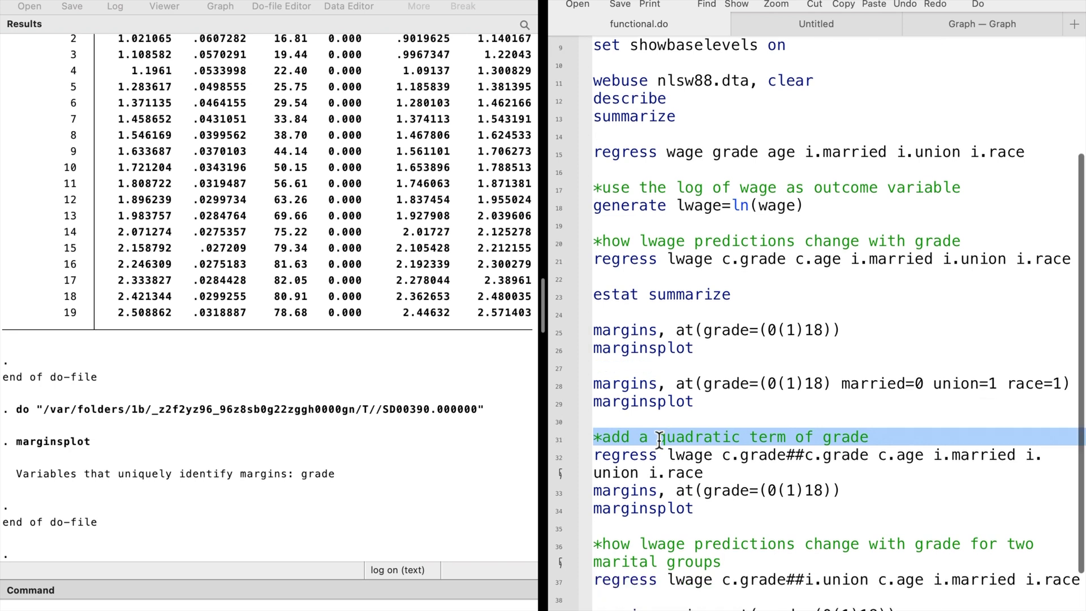
{"action": "scroll", "coordinate": [659, 440], "scroll_direction": "down", "scroll_amount": 1}
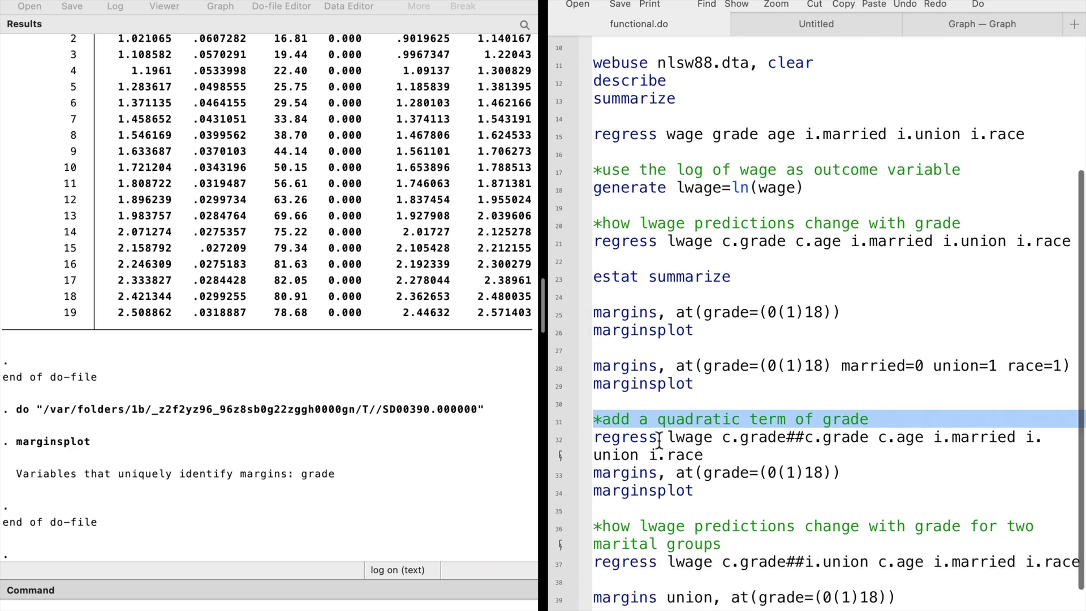
{"action": "left_click", "coordinate": [557, 449]}
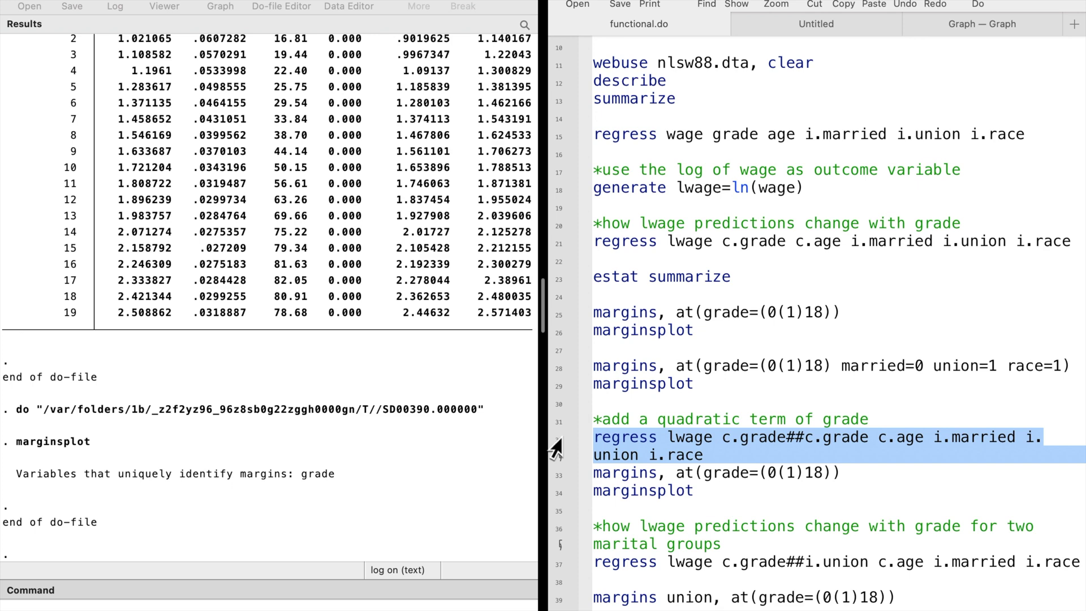
{"action": "key", "text": "super+shift+d"}
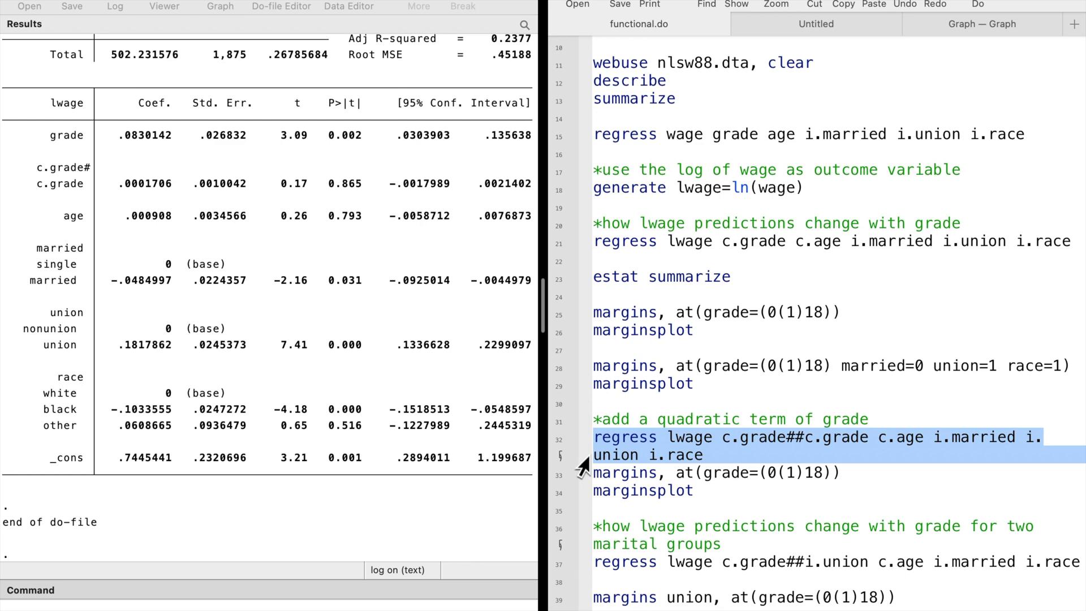
Compute margins at grade=(0(1)18) for the quadratic model and draw its marginsplot
{"action": "left_click", "coordinate": [559, 480]}
{"action": "key", "text": "super+shift+d"}
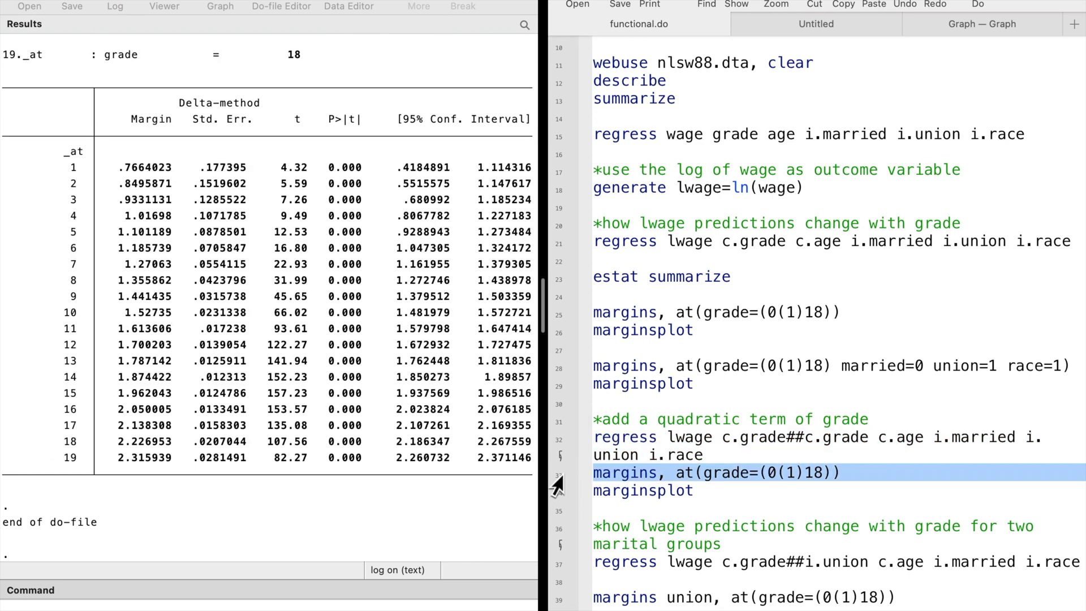
{"action": "left_click", "coordinate": [556, 493]}
{"action": "key", "text": "super+shift+d"}
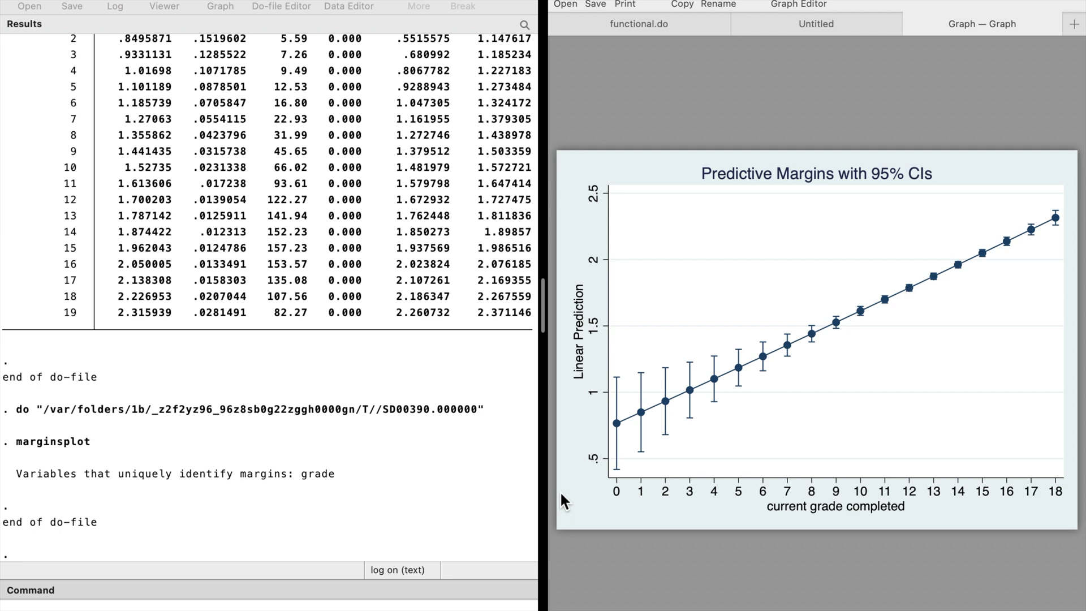
{"action": "left_click", "coordinate": [650, 24]}
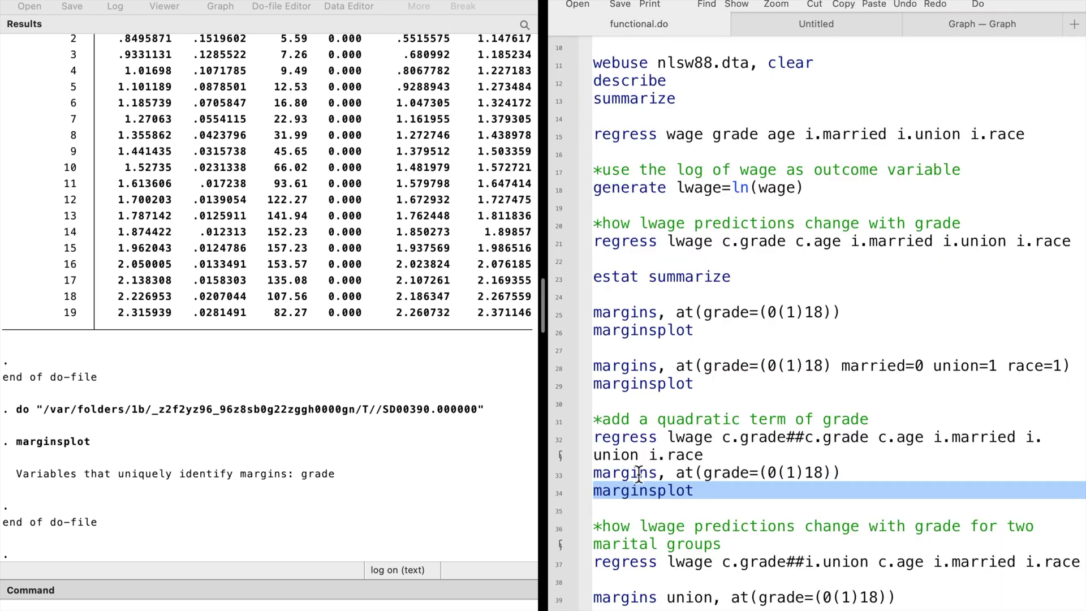
Run regress lwage c.grade##i.union controlling for age, married and race
{"action": "scroll", "coordinate": [639, 488], "scroll_direction": "down", "scroll_amount": 2}
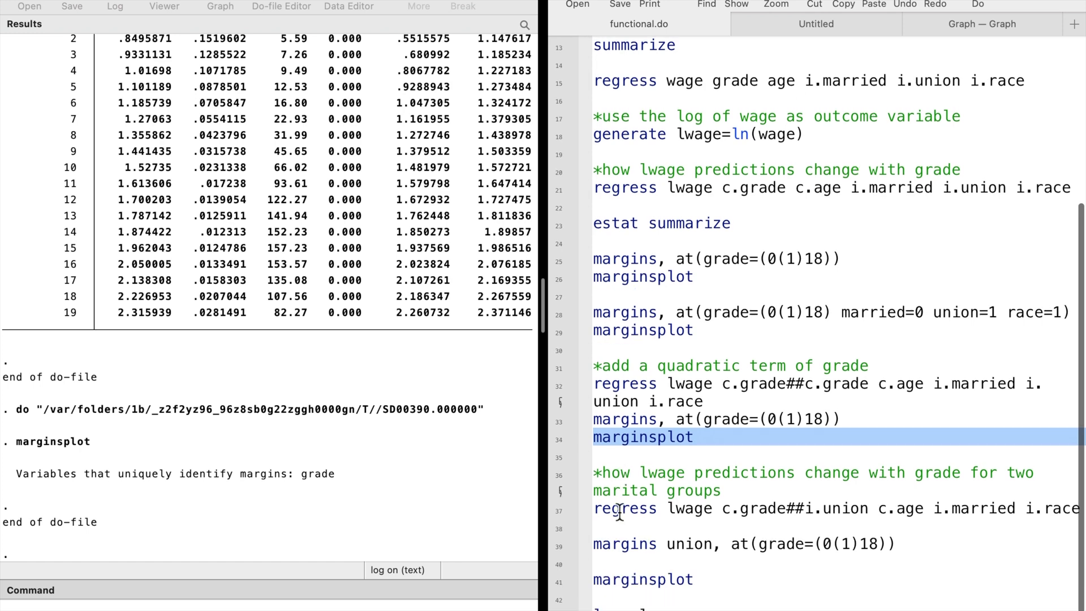
{"action": "left_click", "coordinate": [562, 478]}
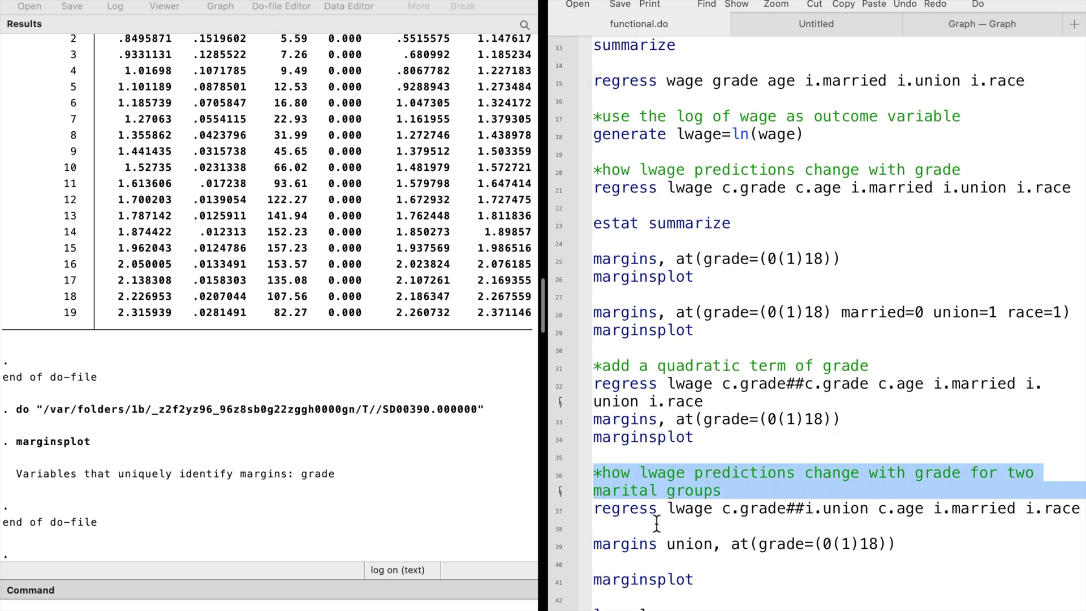
{"action": "left_click", "coordinate": [556, 512]}
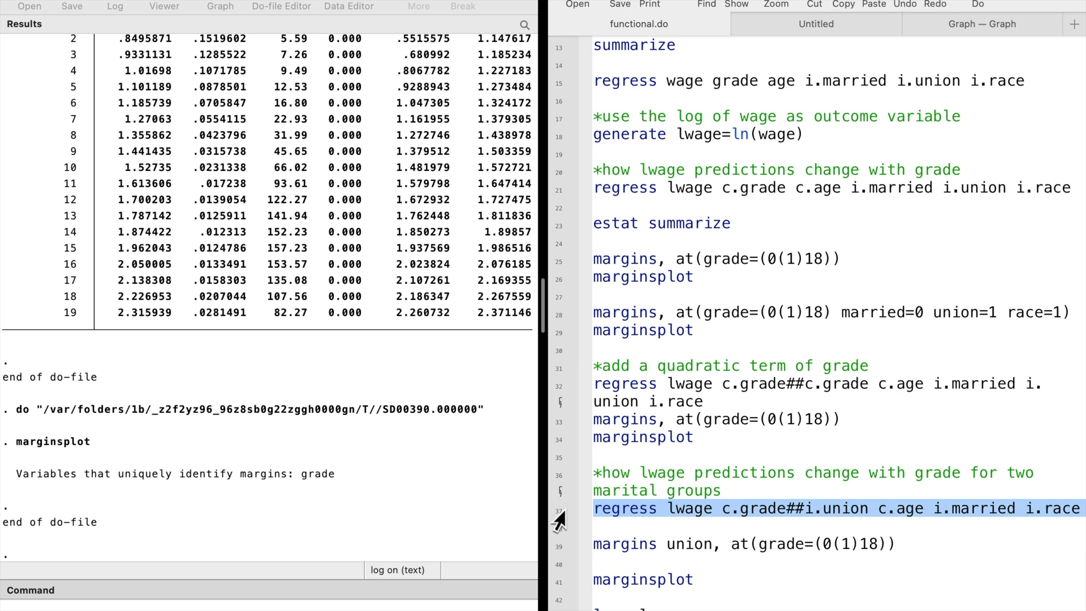
{"action": "key", "text": "super+shift+d"}
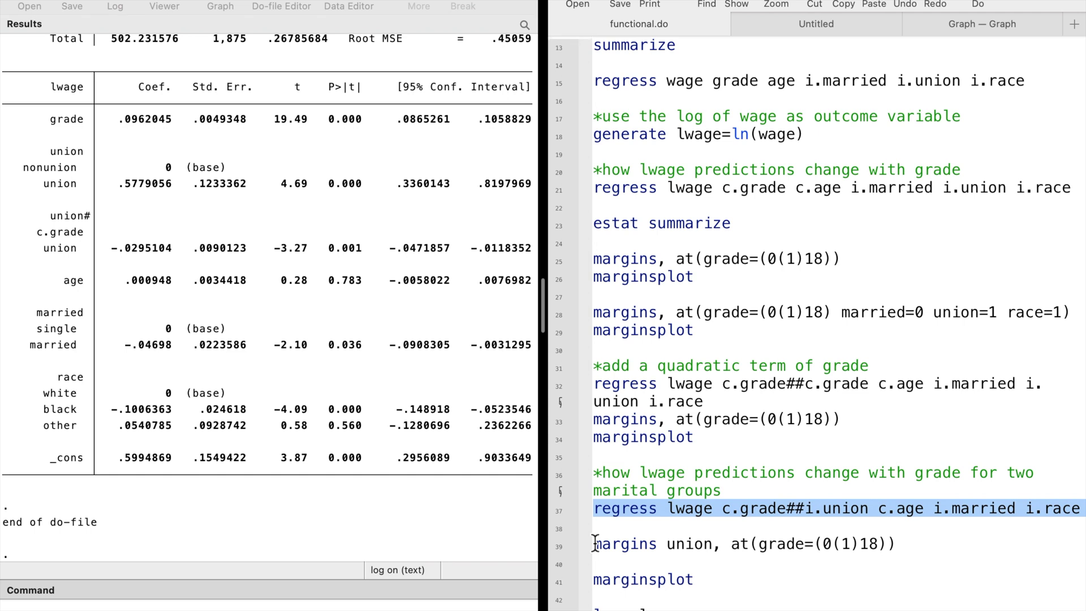
{"action": "left_click", "coordinate": [556, 551]}
Compute margins union at grade=(0(1)18) and run marginsplot for union versus nonunion lines
{"action": "key", "text": "super+shift+d"}
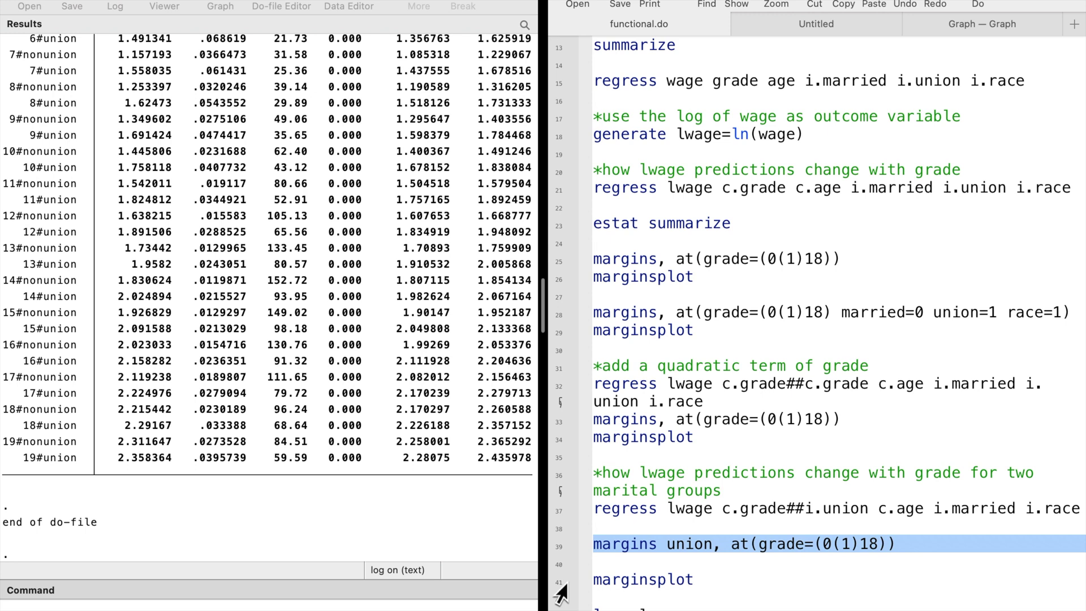
{"action": "left_click", "coordinate": [559, 583]}
{"action": "key", "text": "super+shift+d"}
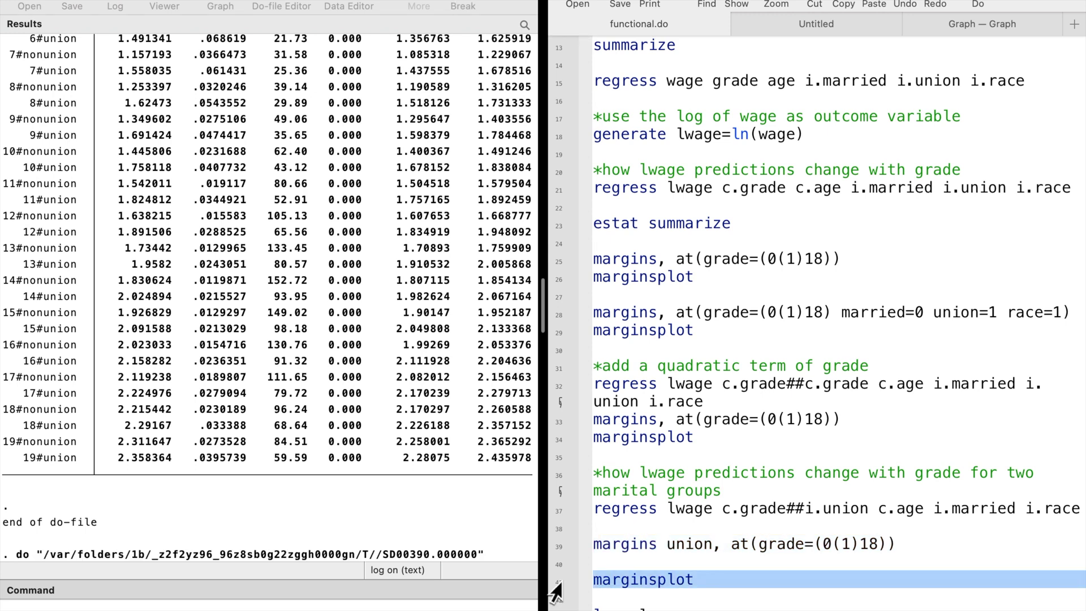